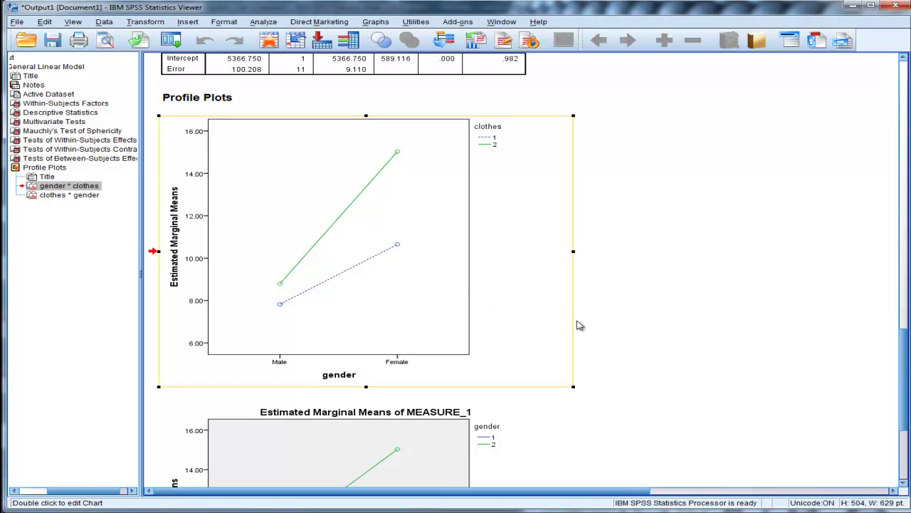
# Step: Scroll the output down to the clothes * gender profile plot
pyautogui.scroll(-5, 657, 301)
pyautogui.scroll(5, 657, 301)
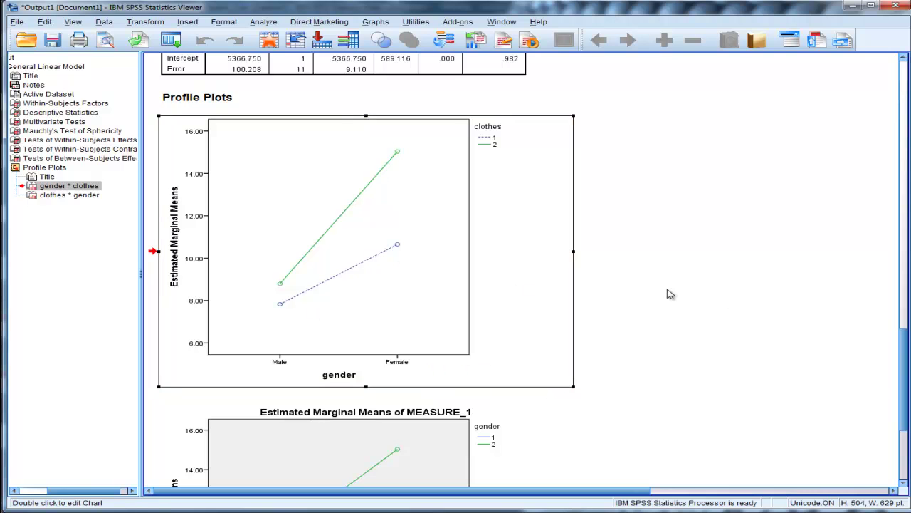
pyautogui.scroll(-5, 659, 290)
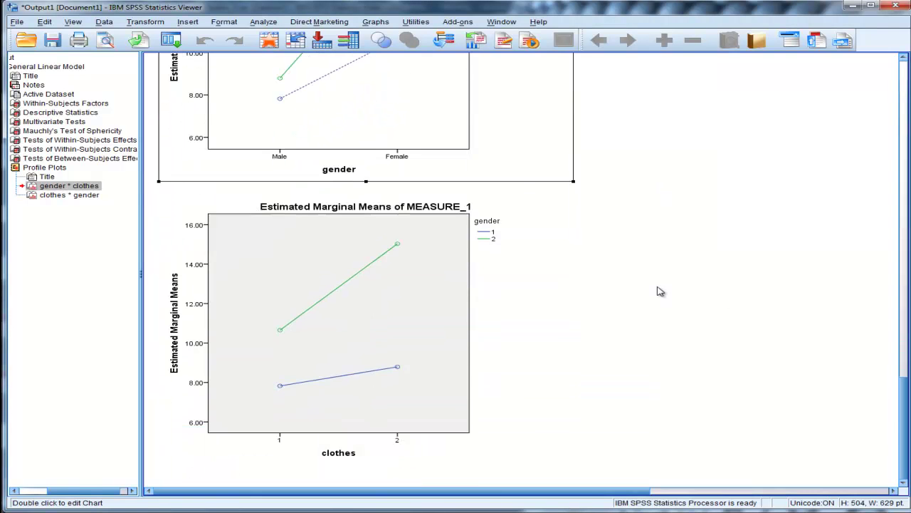
# Step: In the Chart Editor, fill the plot area with white and delete the chart title
pyautogui.click(371, 335)
pyautogui.doubleClick(372, 335)
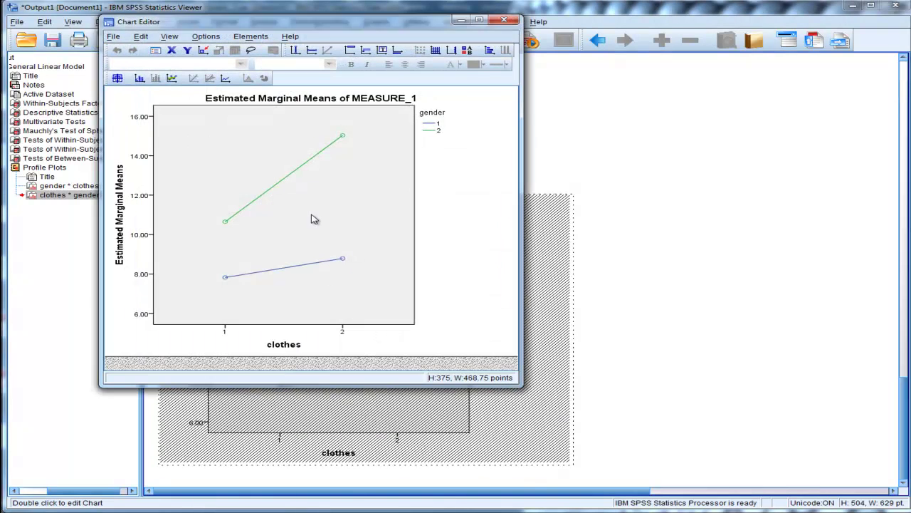
pyautogui.doubleClick(335, 218)
pyautogui.click(620, 178)
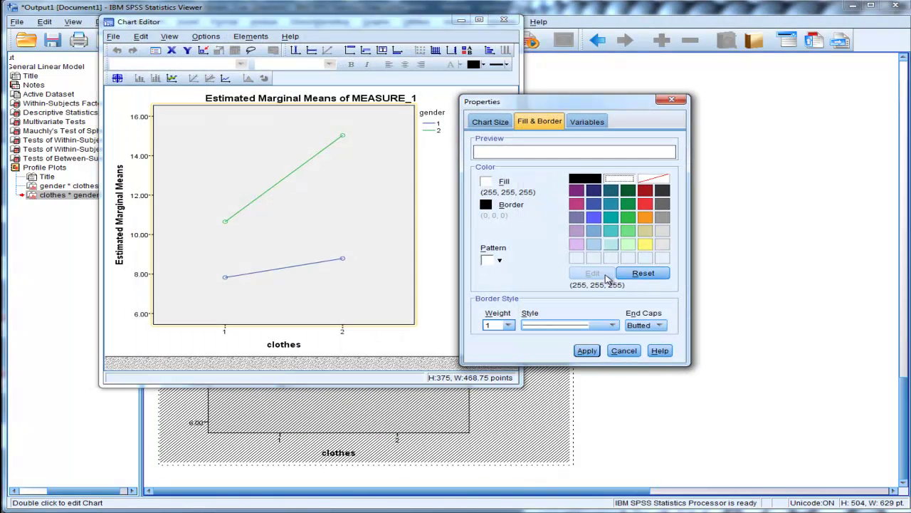
pyautogui.click(591, 350)
pyautogui.click(274, 100)
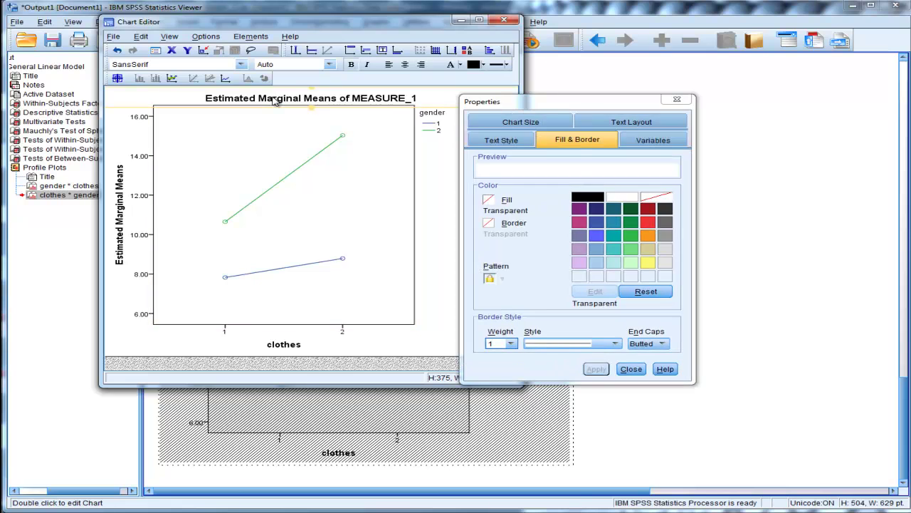
pyautogui.press('Delete')
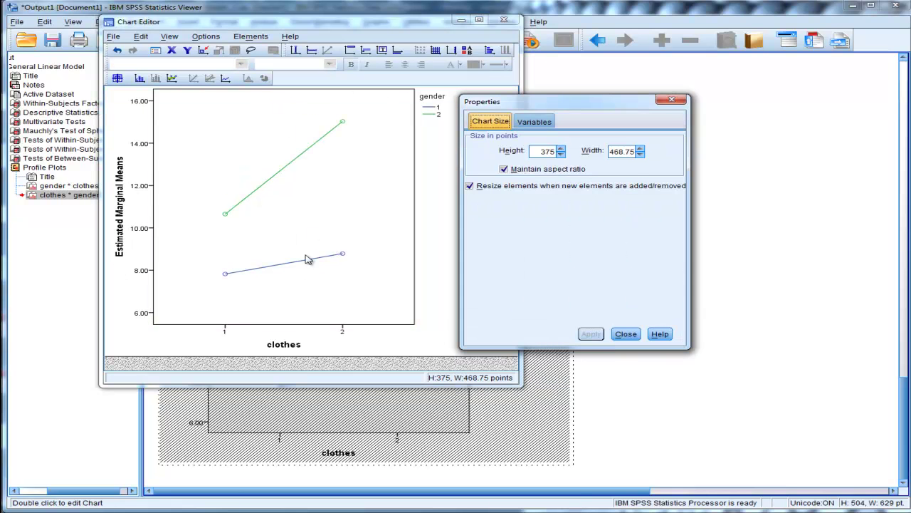
# Step: Give the gender 1 line a dashed style and leave the Chart Editor
pyautogui.click(306, 263)
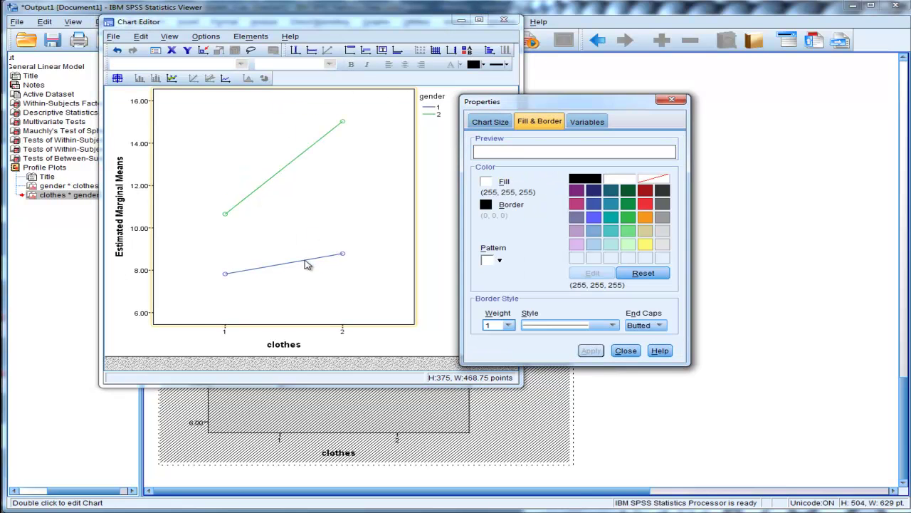
pyautogui.click(306, 261)
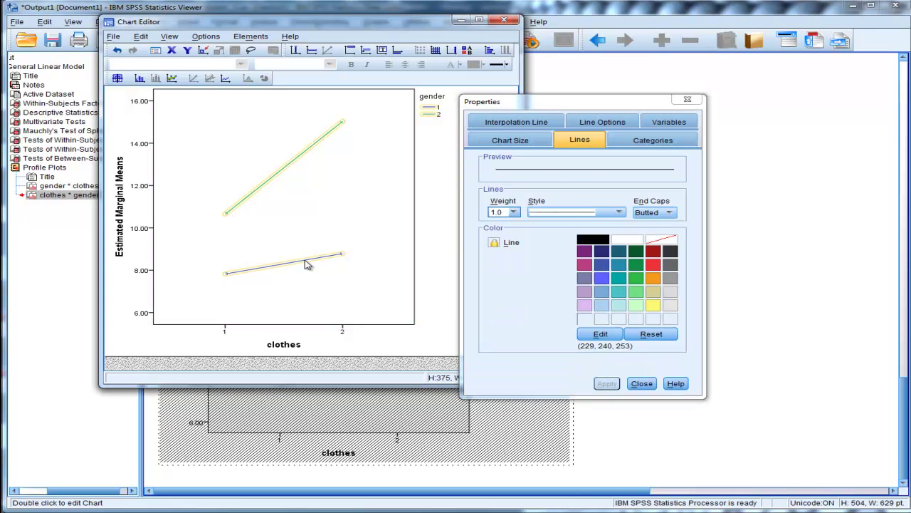
pyautogui.click(306, 263)
pyautogui.click(619, 212)
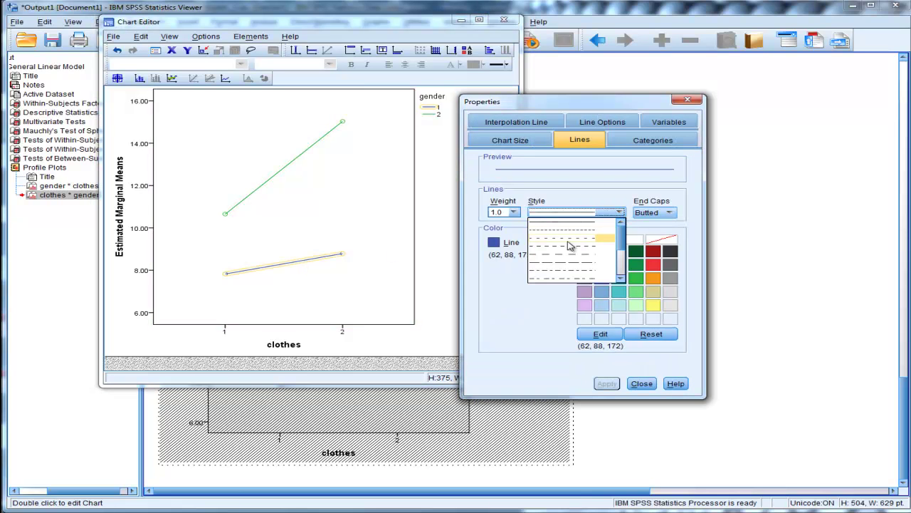
pyautogui.click(567, 232)
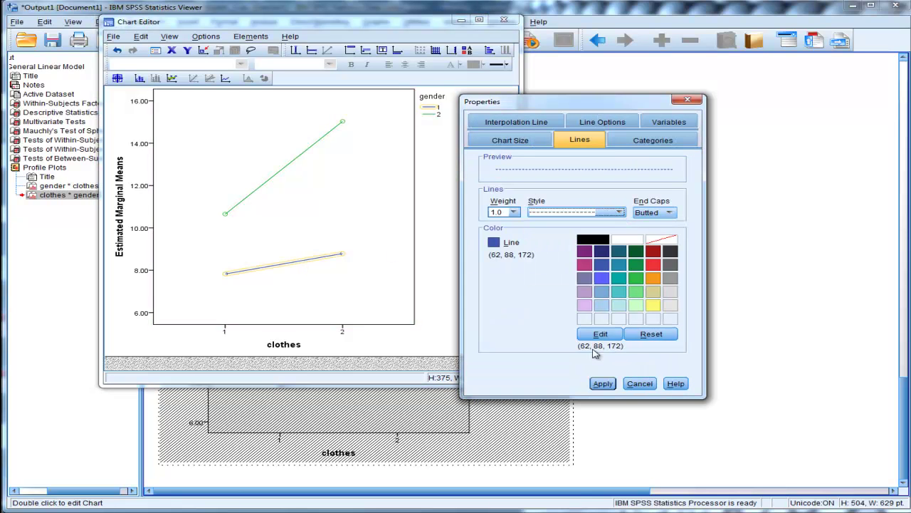
pyautogui.click(606, 383)
pyautogui.click(640, 383)
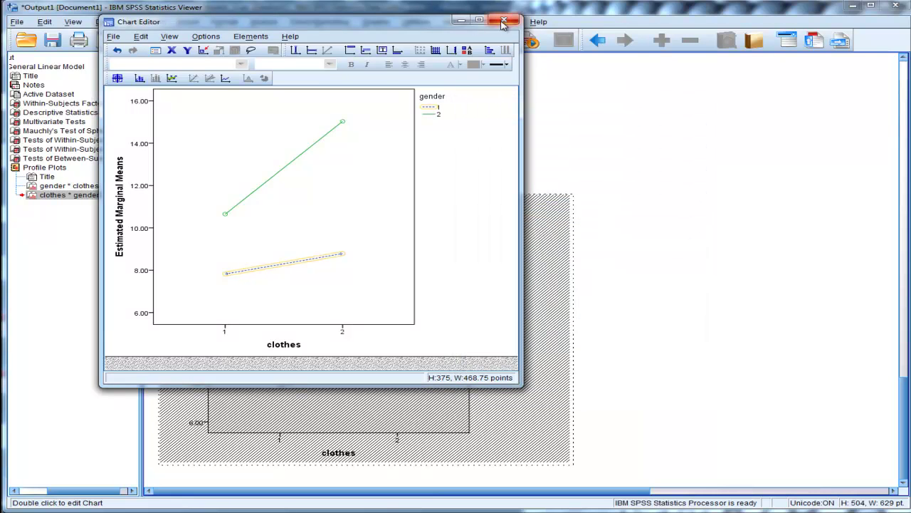
pyautogui.click(504, 20)
pyautogui.click(681, 298)
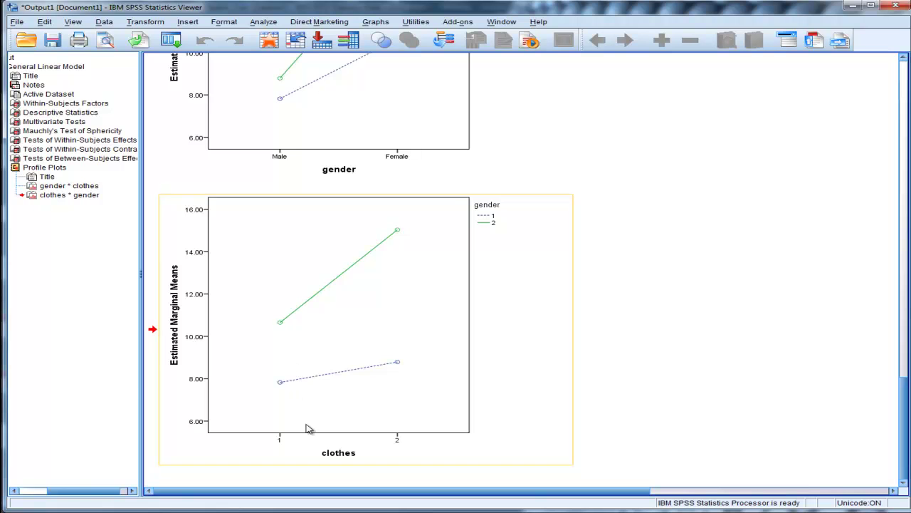
# Step: Relabel the first clothes category on the x-axis as 'Lab Coat'
pyautogui.doubleClick(281, 441)
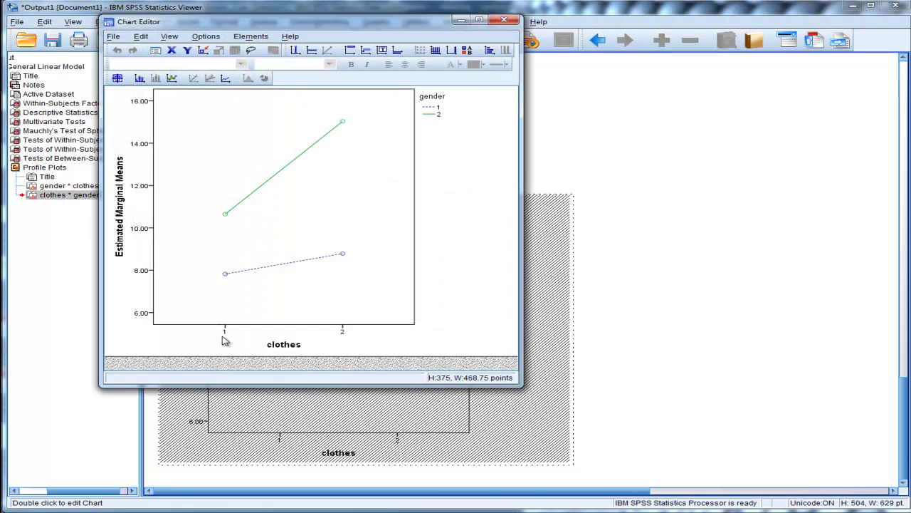
pyautogui.doubleClick(225, 332)
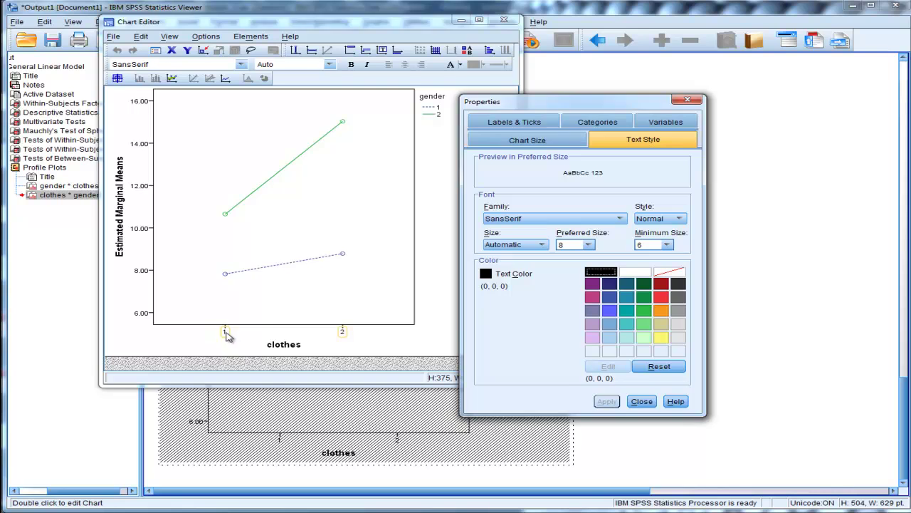
pyautogui.write('L')
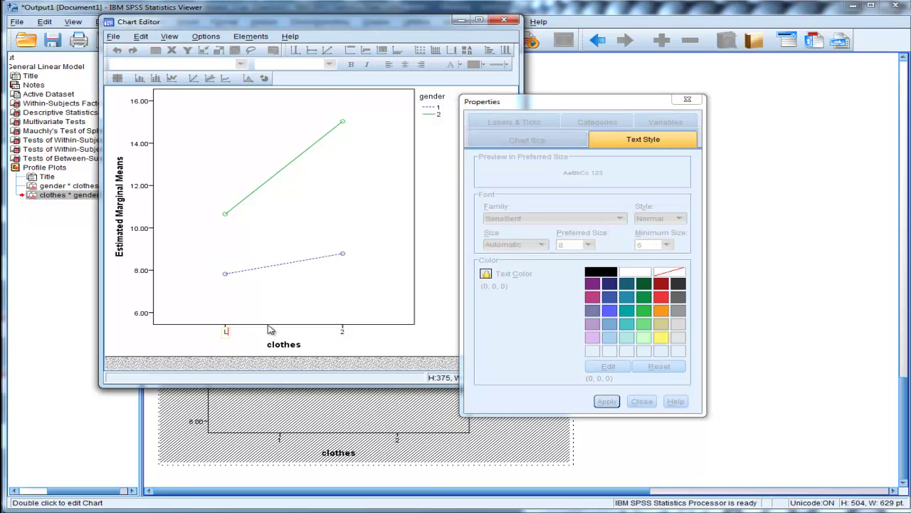
pyautogui.write('ab Coat')
pyautogui.click(270, 329)
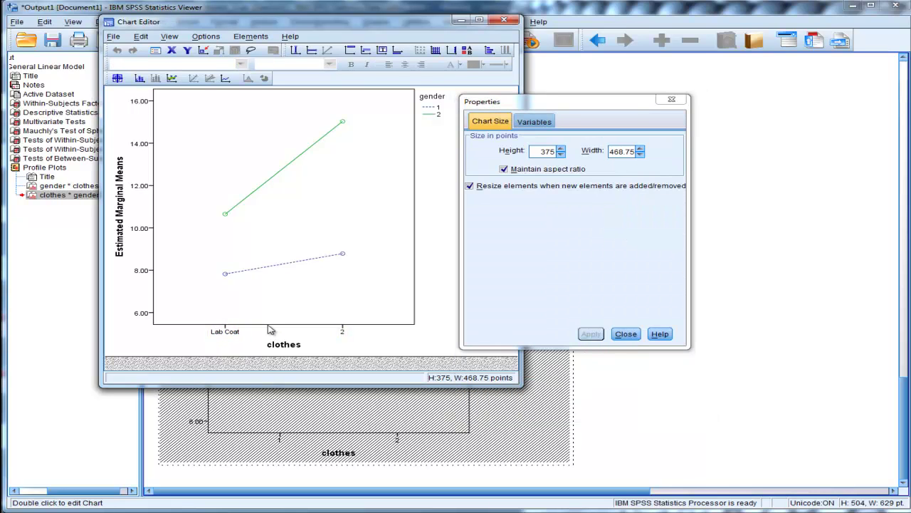
# Step: Relabel the second clothes category as 'Casual Clothes' and exit the Chart Editor
pyautogui.click(343, 332)
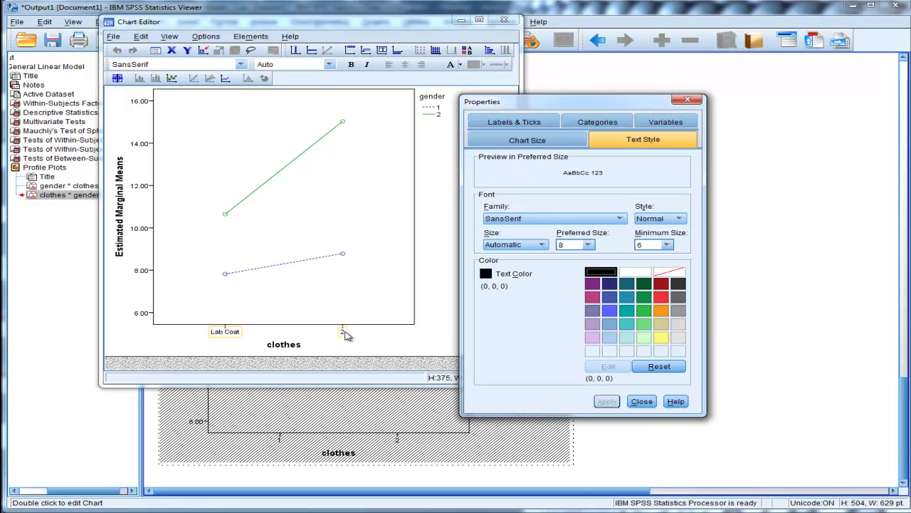
pyautogui.click(343, 332)
pyautogui.write('C')
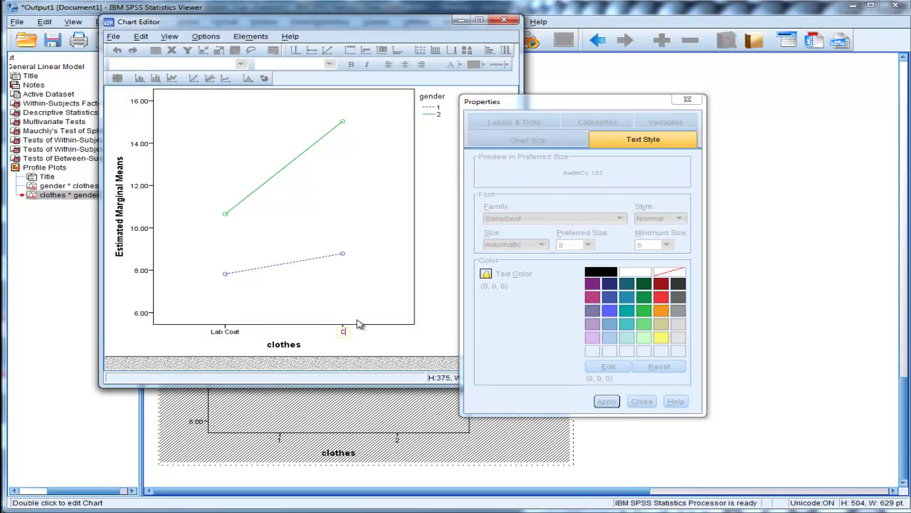
pyautogui.write('asual Clothes')
pyautogui.click(395, 360)
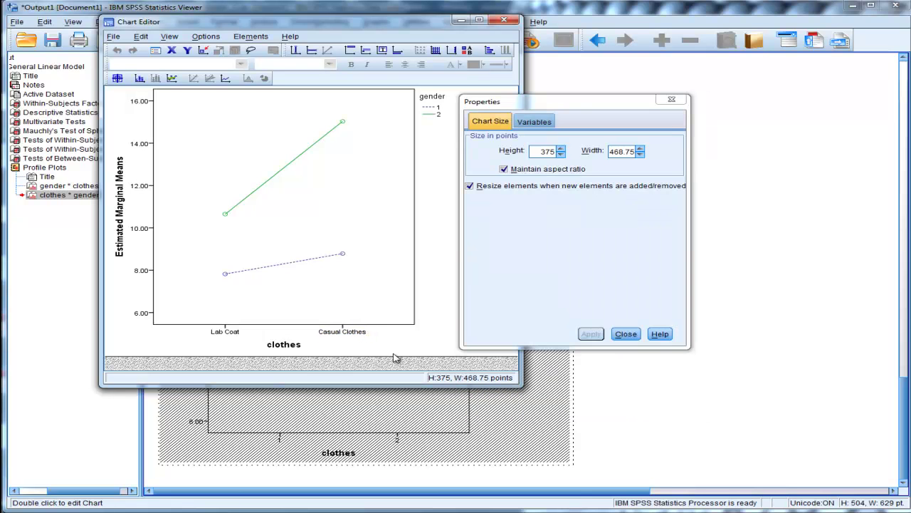
pyautogui.click(633, 334)
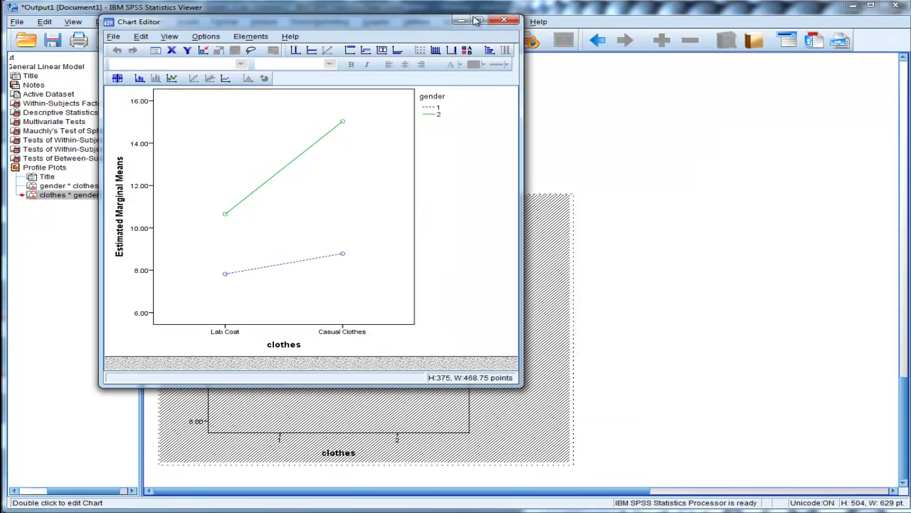
pyautogui.click(505, 21)
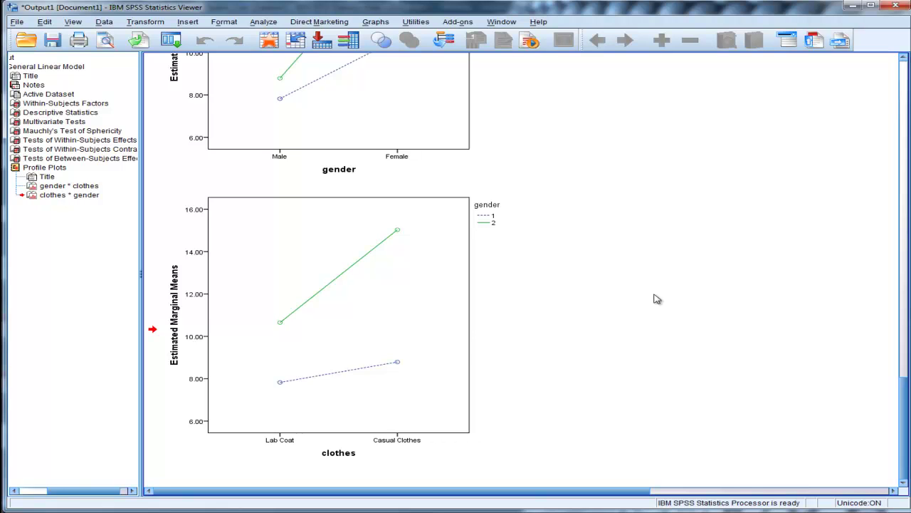
# Step: Select and then deselect the finished clothes * gender chart
pyautogui.click(432, 327)
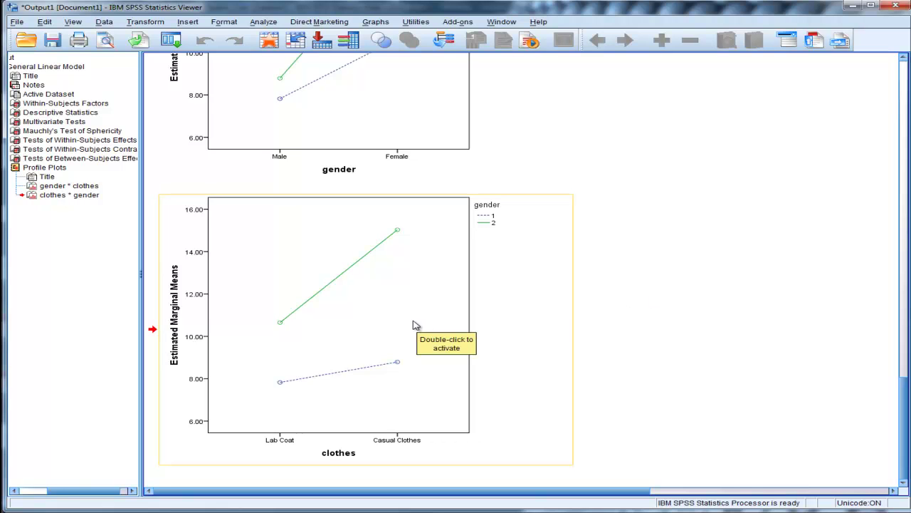
pyautogui.click(591, 324)
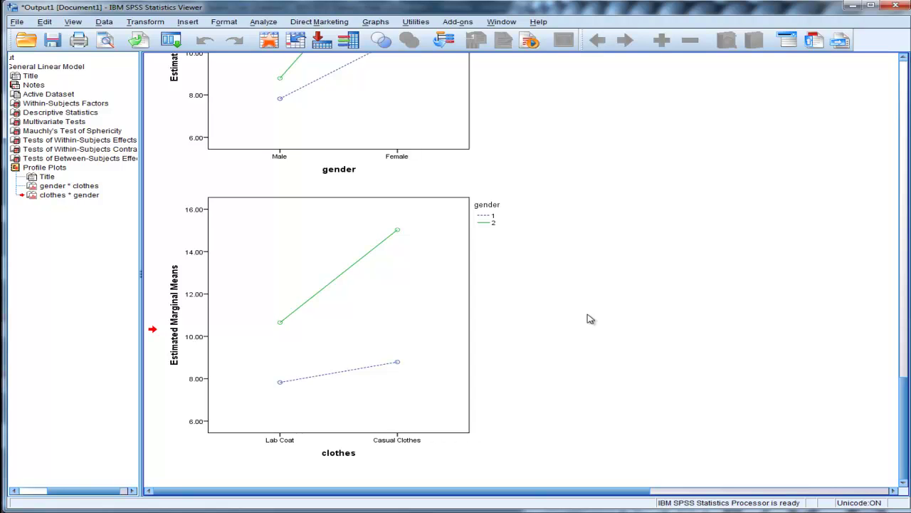
pyautogui.scroll(5, 590, 319)
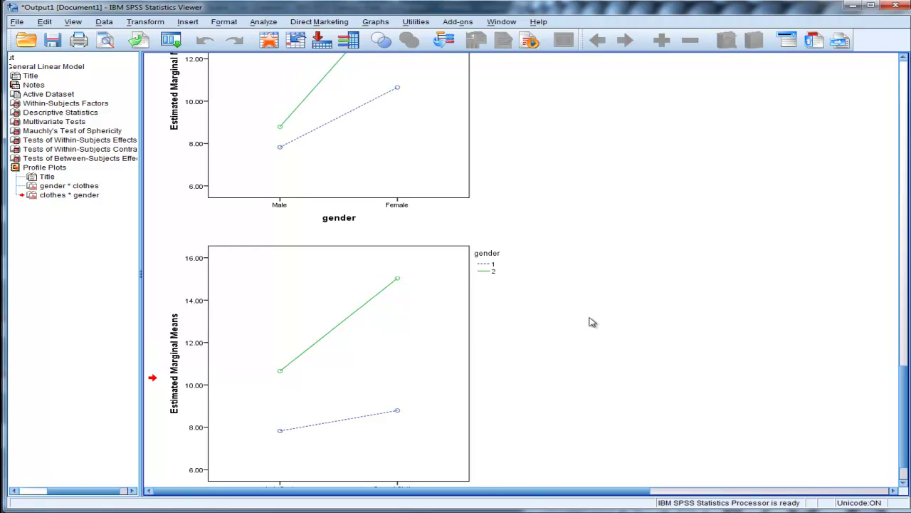
pyautogui.click(376, 249)
pyautogui.click(376, 249)
pyautogui.scroll(-5, 376, 249)
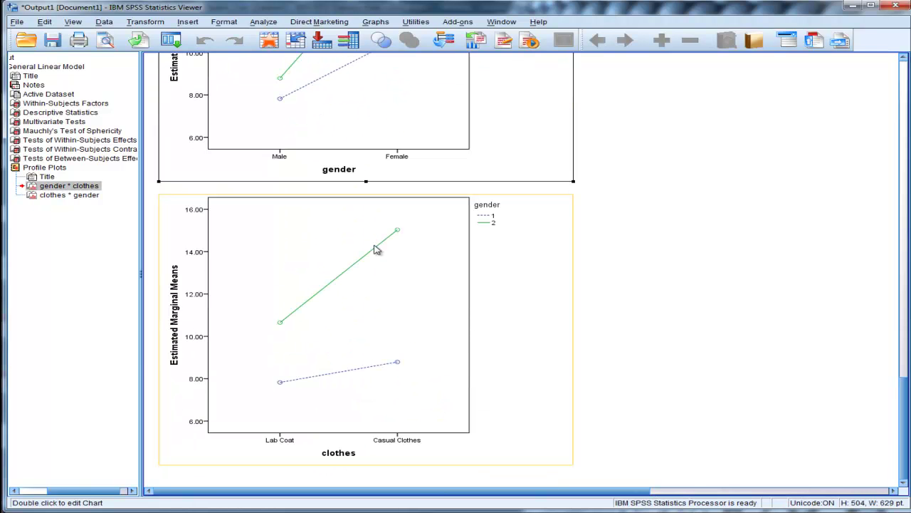
pyautogui.click(392, 291)
pyautogui.scroll(5, 392, 291)
pyautogui.click(392, 290)
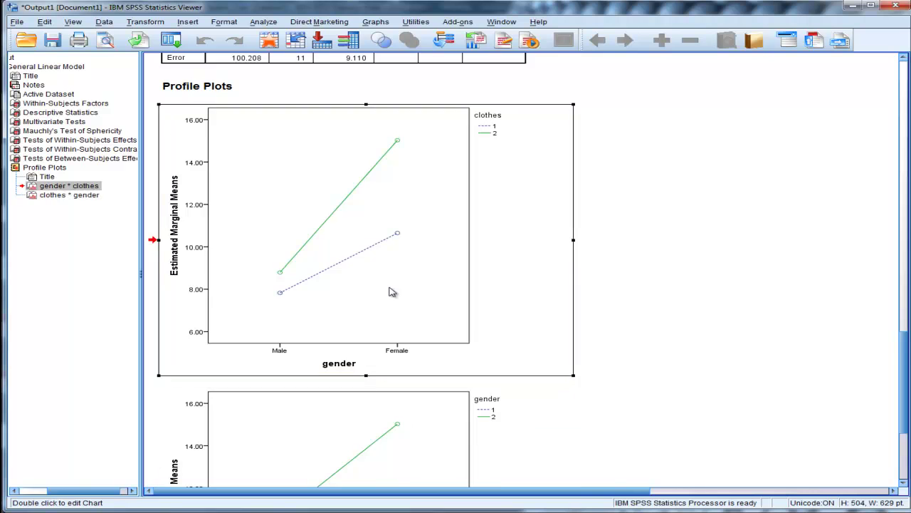
pyautogui.scroll(-5, 391, 290)
pyautogui.click(392, 290)
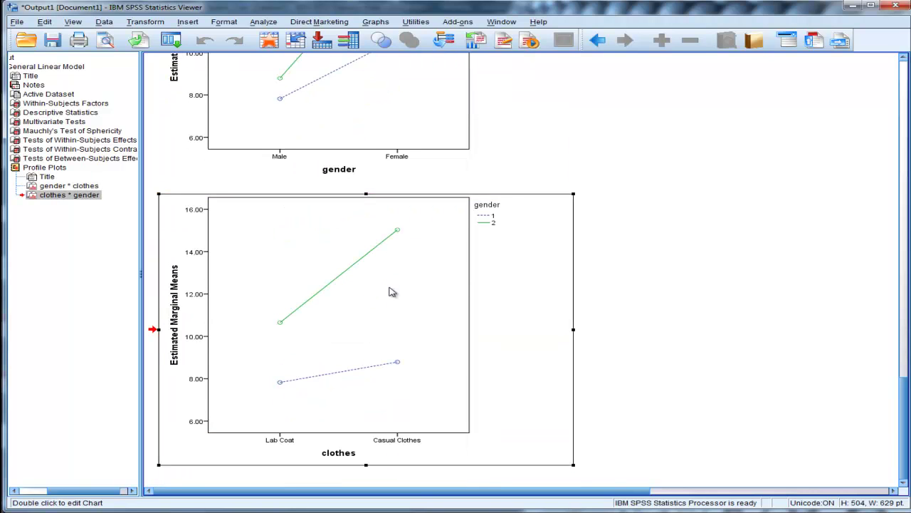
pyautogui.scroll(3, 696, 301)
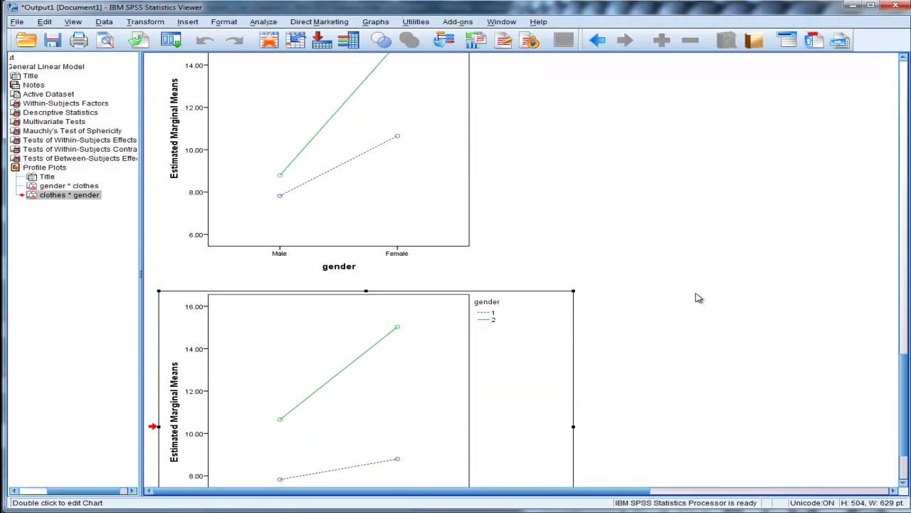
pyautogui.scroll(-3, 698, 297)
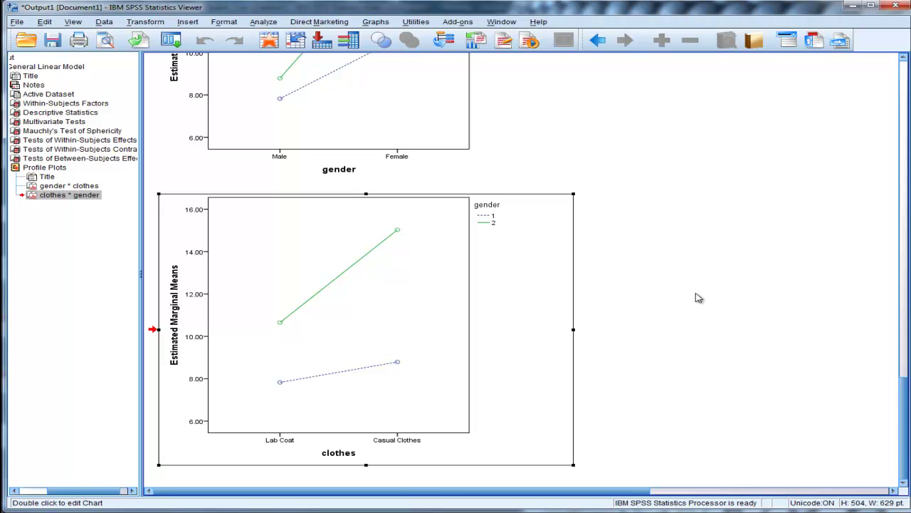
pyautogui.scroll(3, 698, 298)
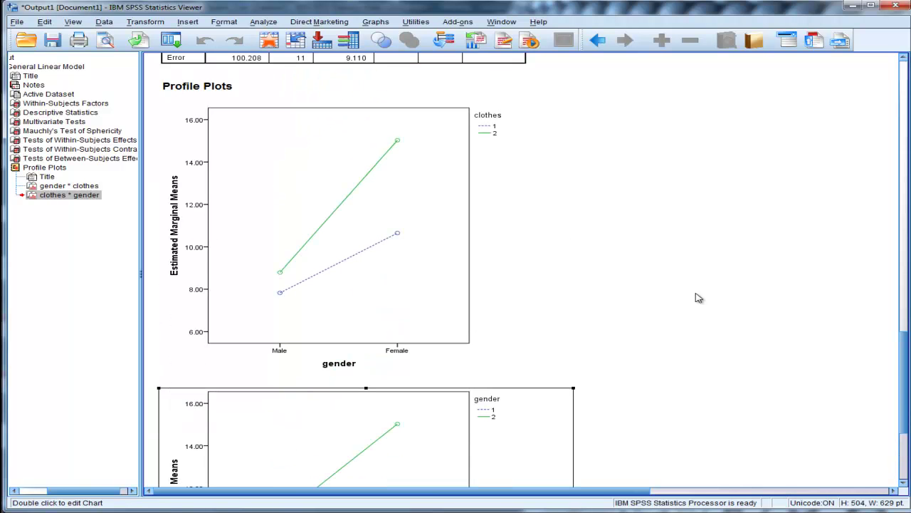
pyautogui.scroll(-3, 698, 298)
pyautogui.scroll(2, 694, 297)
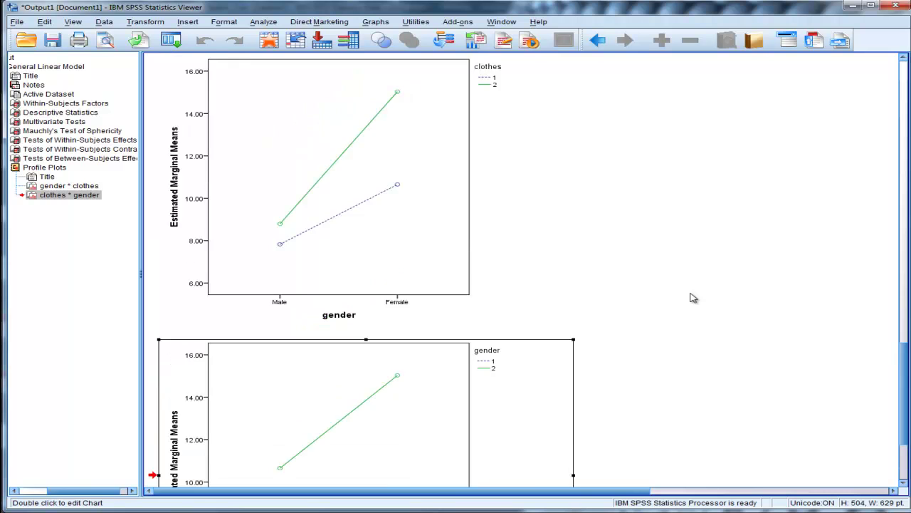
pyautogui.scroll(2, 694, 298)
pyautogui.scroll(-4, 694, 298)
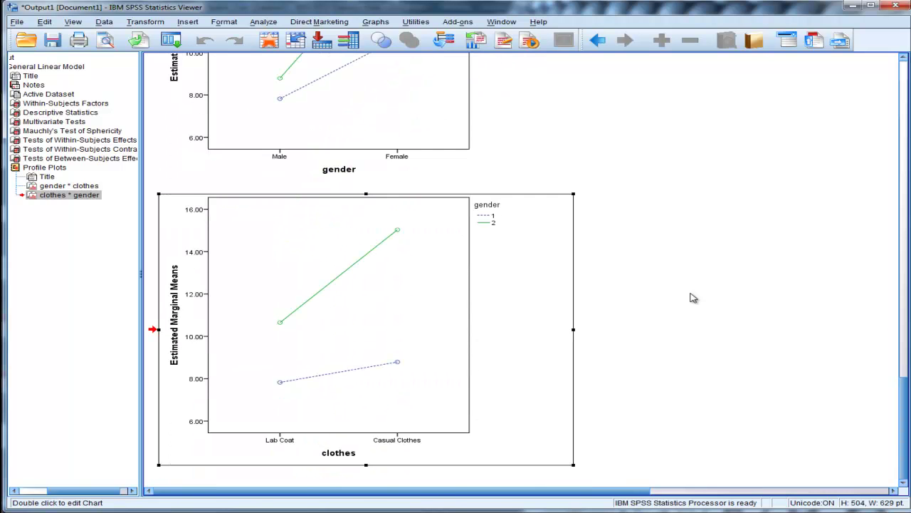
# Step: Go to the Tests of Within-Subjects Effects table and activate it for editing
pyautogui.scroll(10, 694, 298)
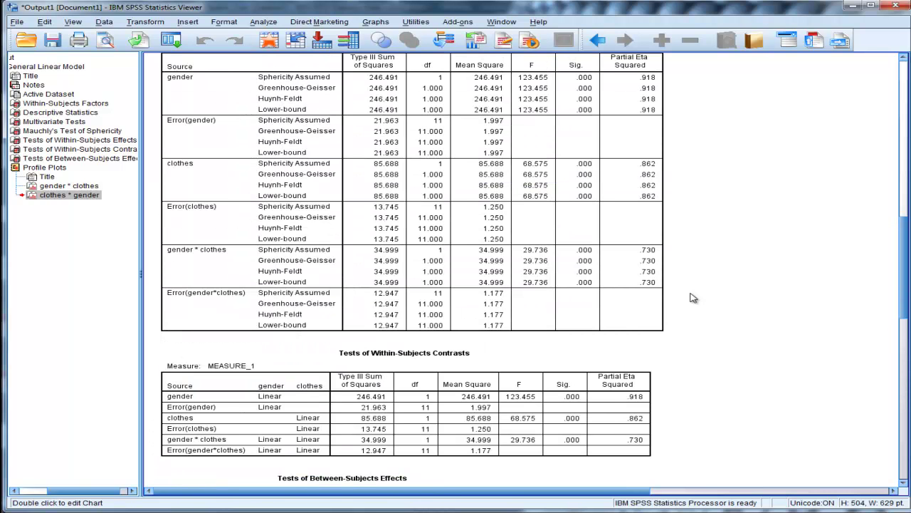
pyautogui.click(584, 187)
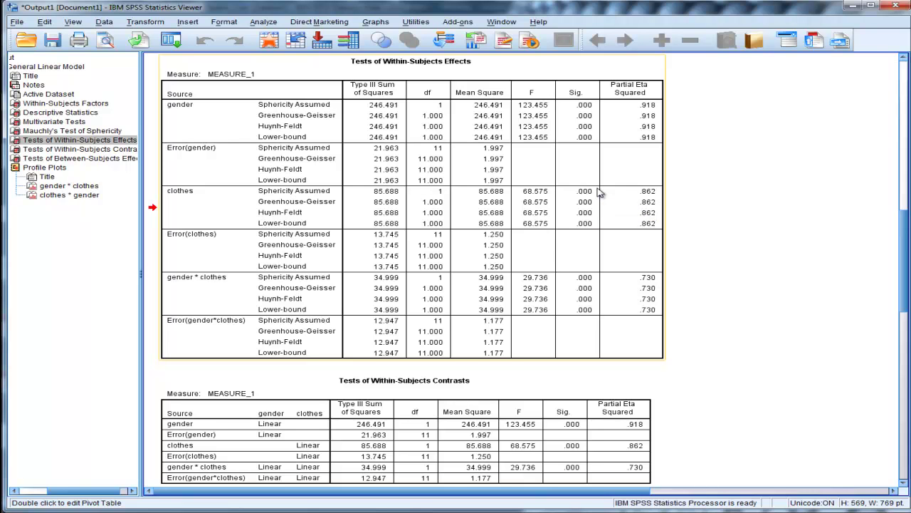
pyautogui.doubleClick(598, 193)
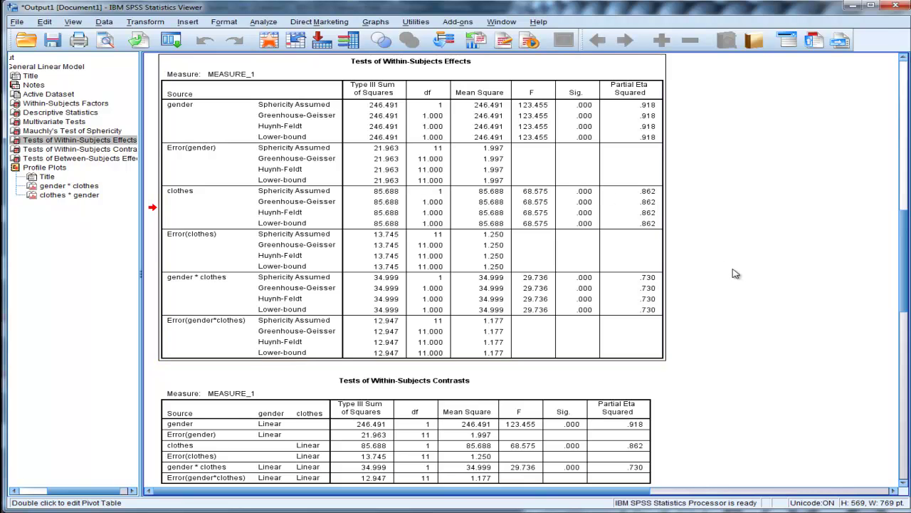
pyautogui.scroll(-15, 735, 273)
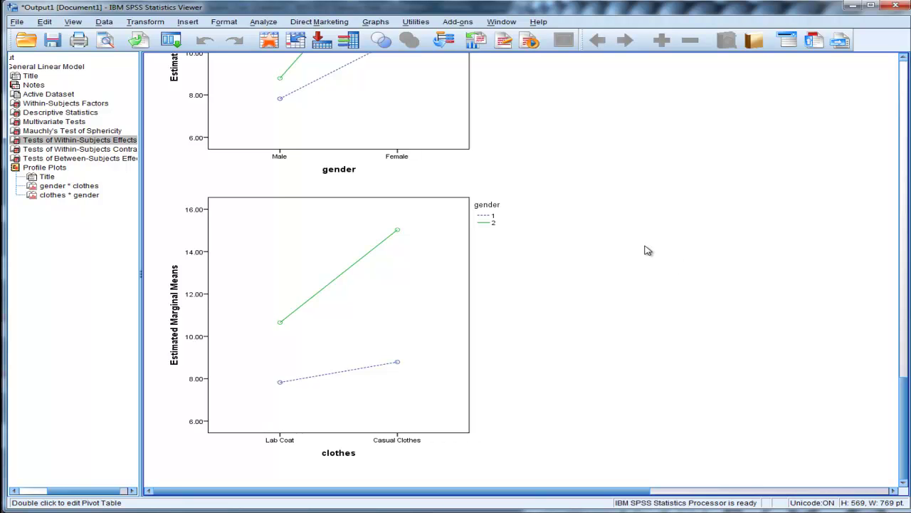
pyautogui.scroll(15, 616, 244)
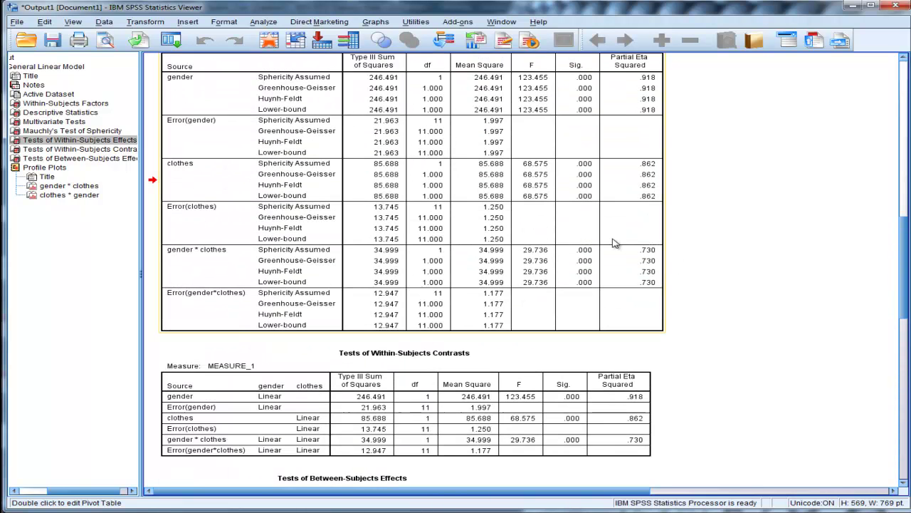
pyautogui.scroll(15, 616, 243)
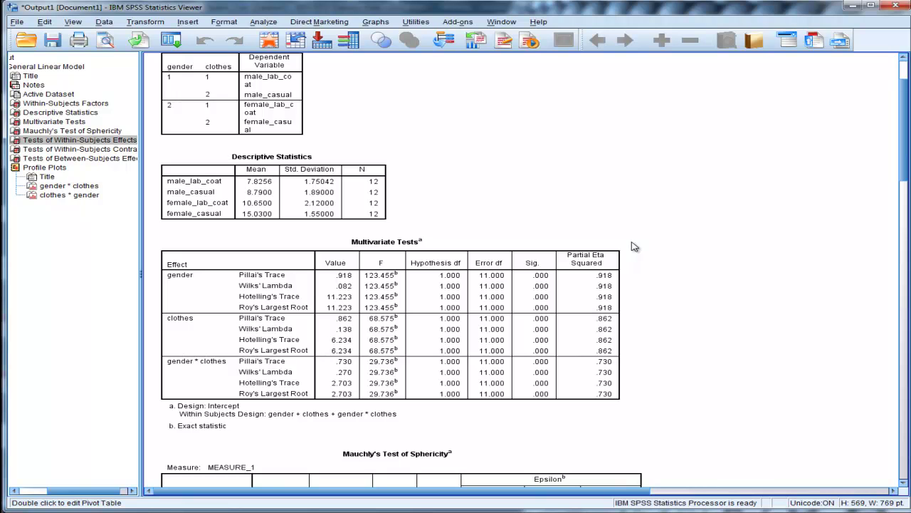
pyautogui.scroll(-20, 634, 247)
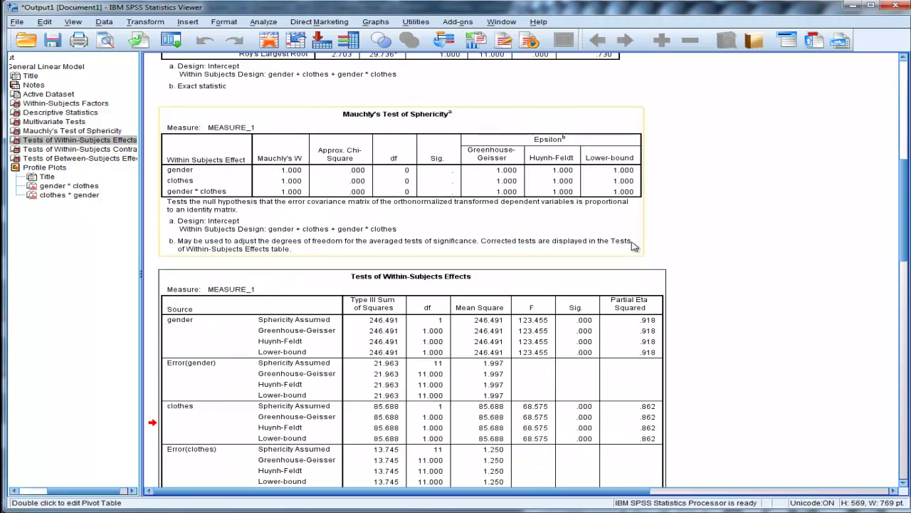
pyautogui.scroll(-10, 635, 247)
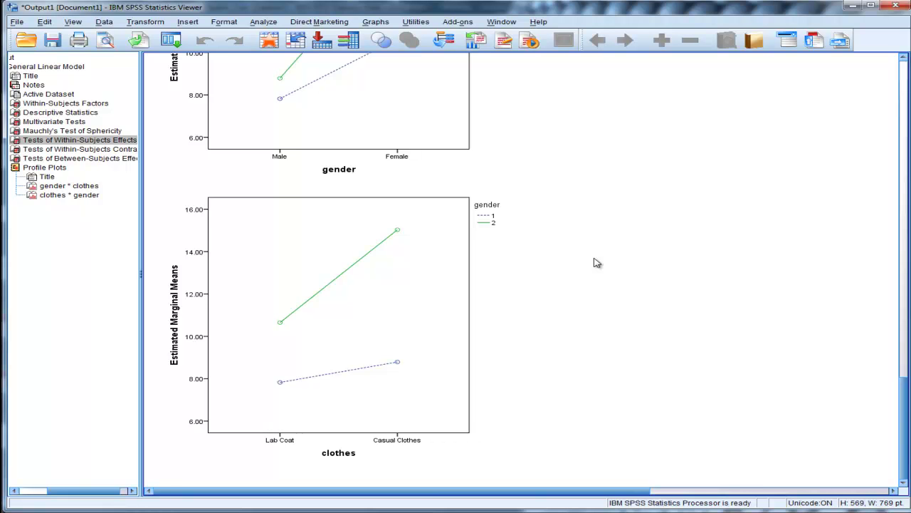
pyautogui.scroll(10, 673, 233)
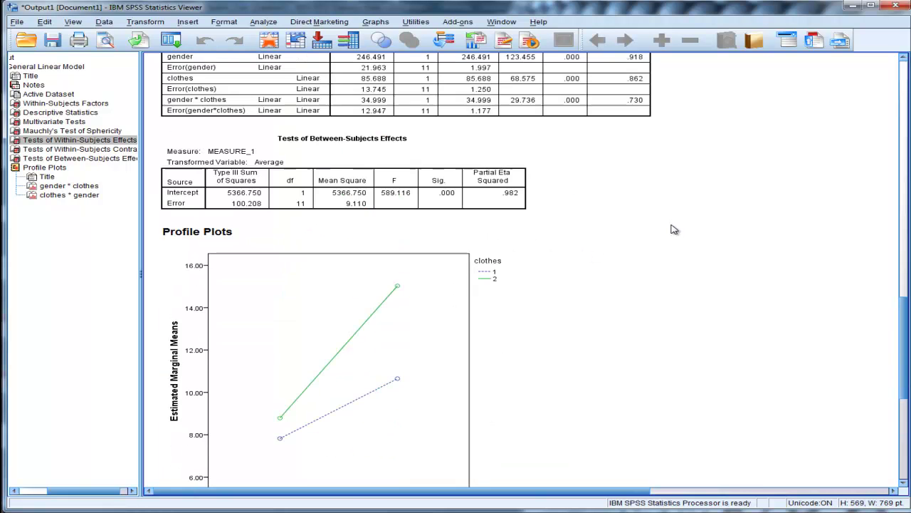
pyautogui.scroll(8, 673, 229)
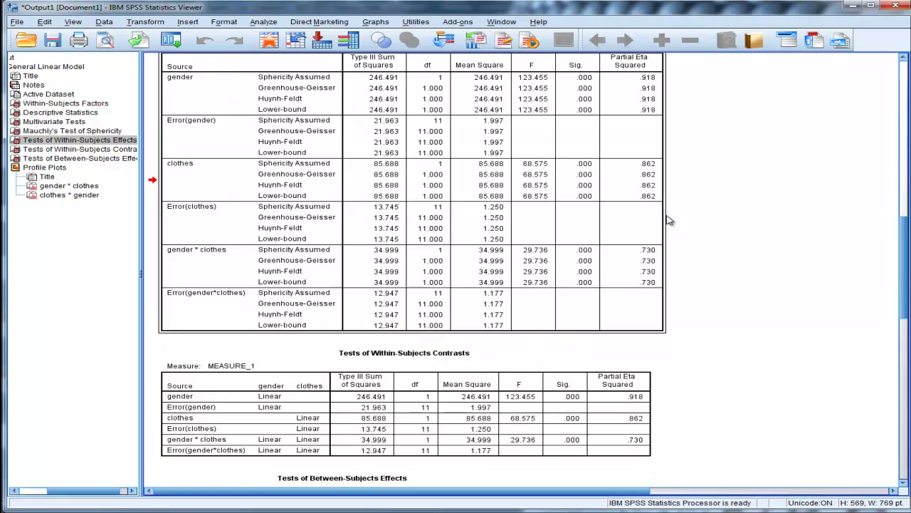
pyautogui.scroll(-15, 670, 221)
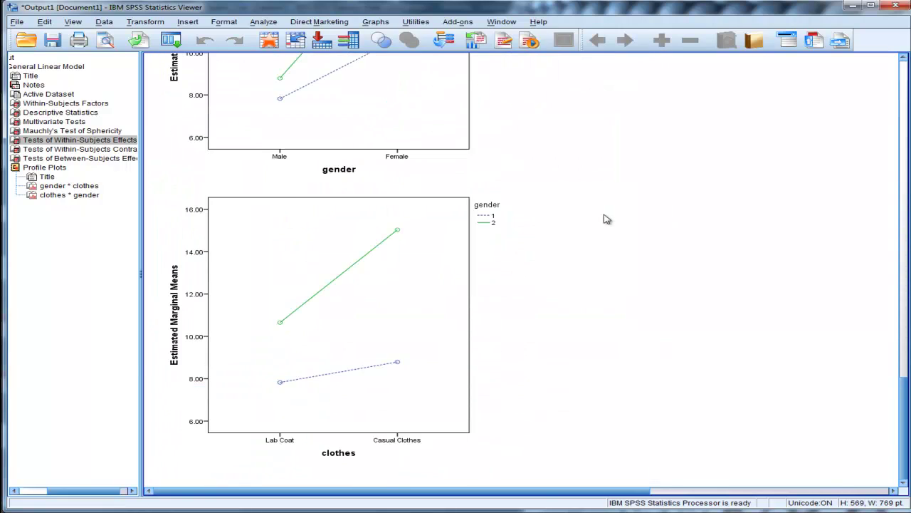
pyautogui.scroll(20, 605, 219)
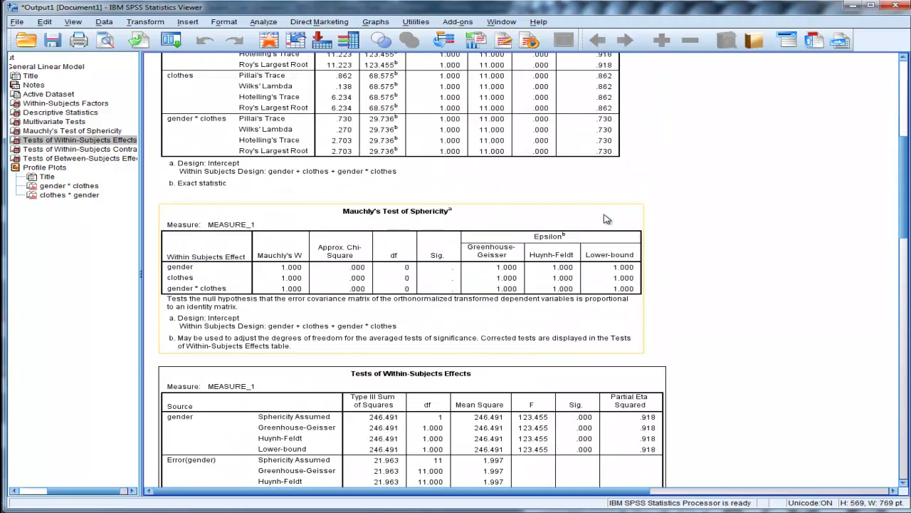
pyautogui.scroll(5, 606, 219)
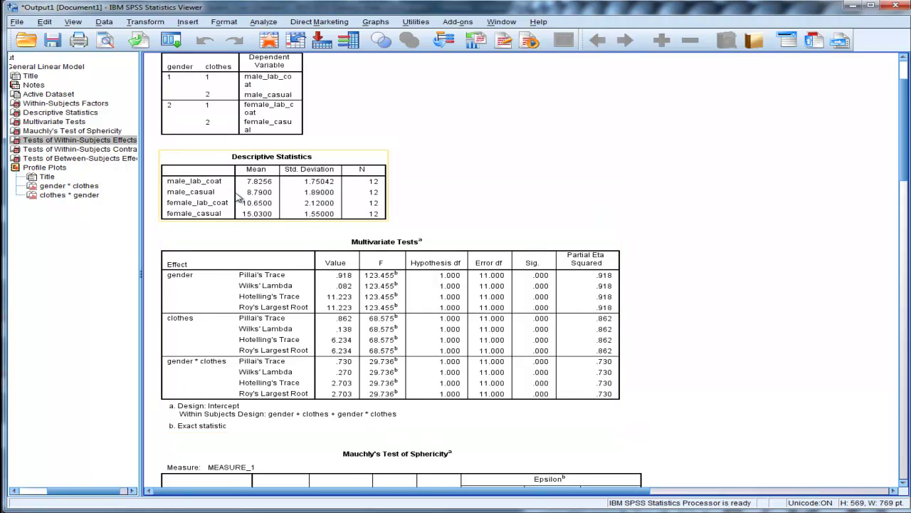